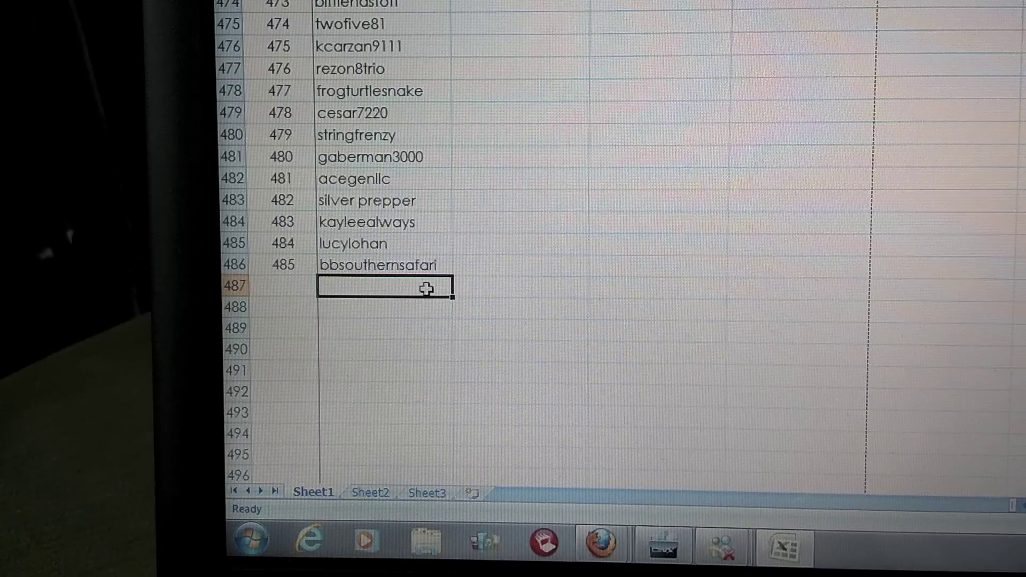
Step: Move up through the entry list from bbsouthernsafari to the first entries at the top
{"action": "key", "text": "Up"}
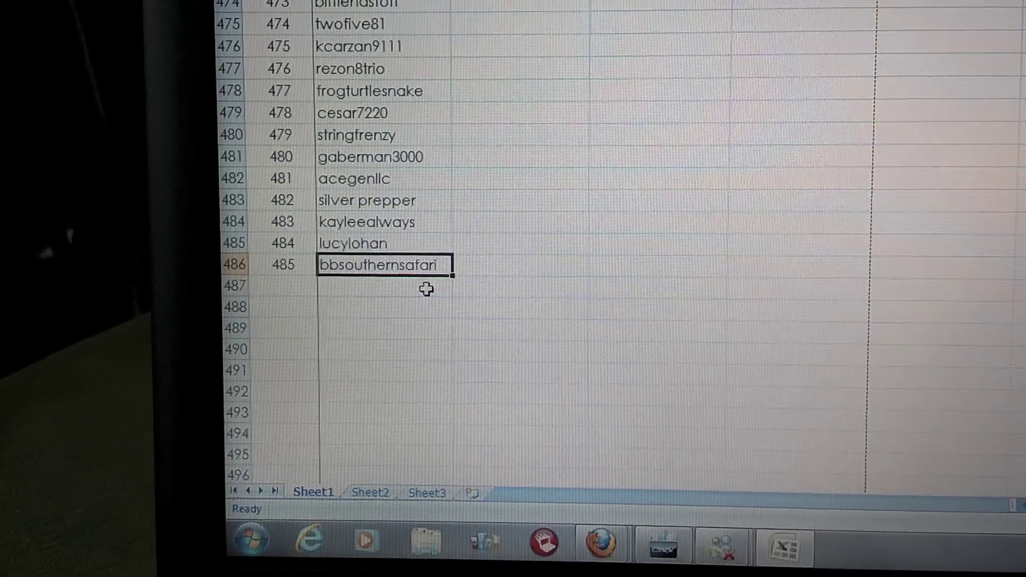
{"action": "key", "text": "Up"}
{"action": "key", "text": "Up"}
{"action": "key", "text": "Up"}
{"action": "key", "text": "Up"}
{"action": "key", "text": "Up"}
{"action": "key", "text": "Up"}
{"action": "key", "text": "Up"}
{"action": "key", "text": "Up"}
{"action": "key", "text": "Up"}
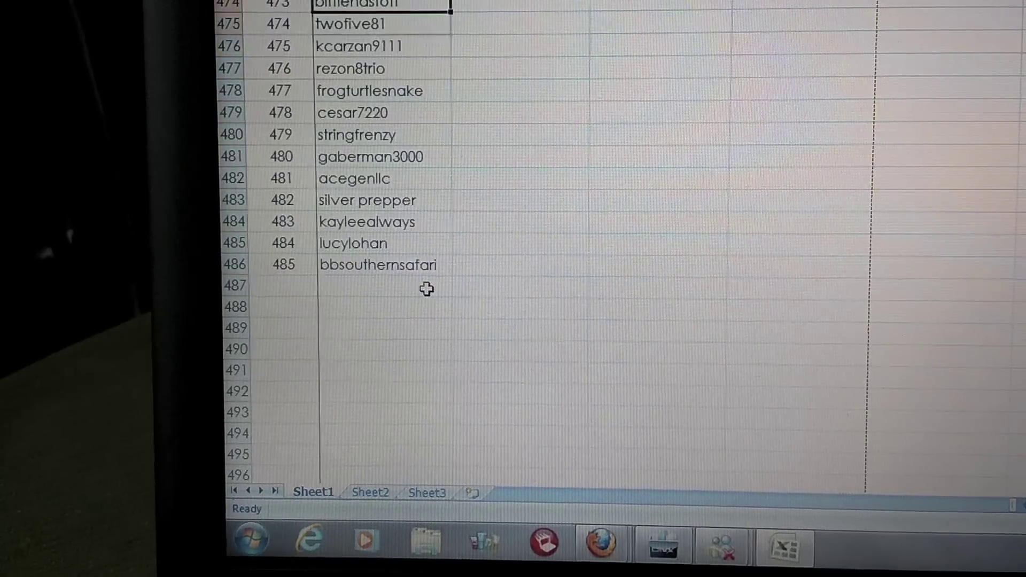
{"action": "key", "text": "Up"}
{"action": "key", "text": "Up"}
{"action": "key", "text": "Up"}
{"action": "key", "text": "Up"}
{"action": "key", "text": "Up"}
{"action": "key", "text": "Up"}
{"action": "key", "text": "Up"}
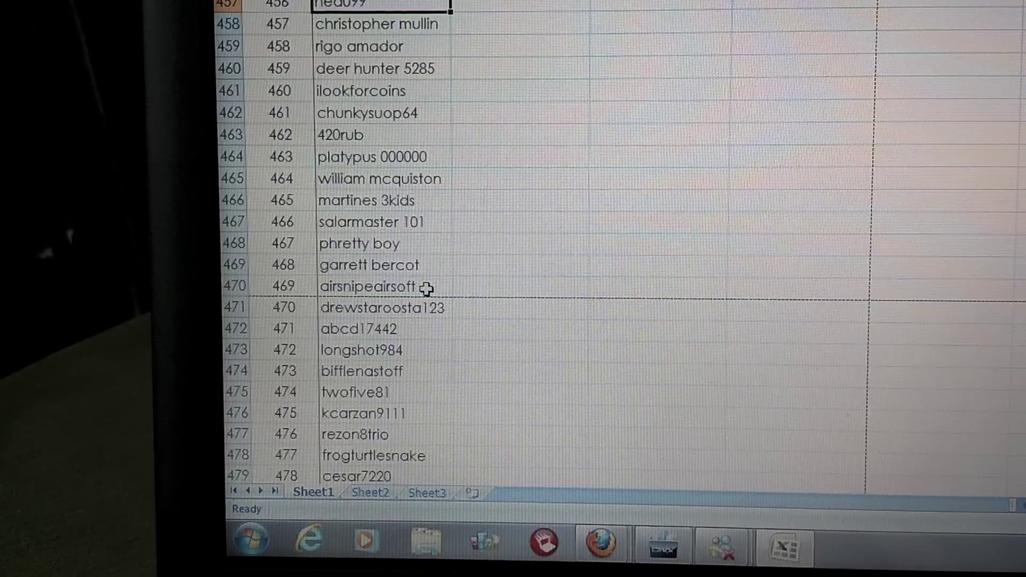
{"action": "key", "text": "Up"}
{"action": "key", "text": "Up"}
{"action": "key", "text": "Up"}
{"action": "key", "text": "Up"}
{"action": "key", "text": "Up"}
{"action": "key", "text": "Up"}
{"action": "key", "text": "Up"}
{"action": "key", "text": "Up"}
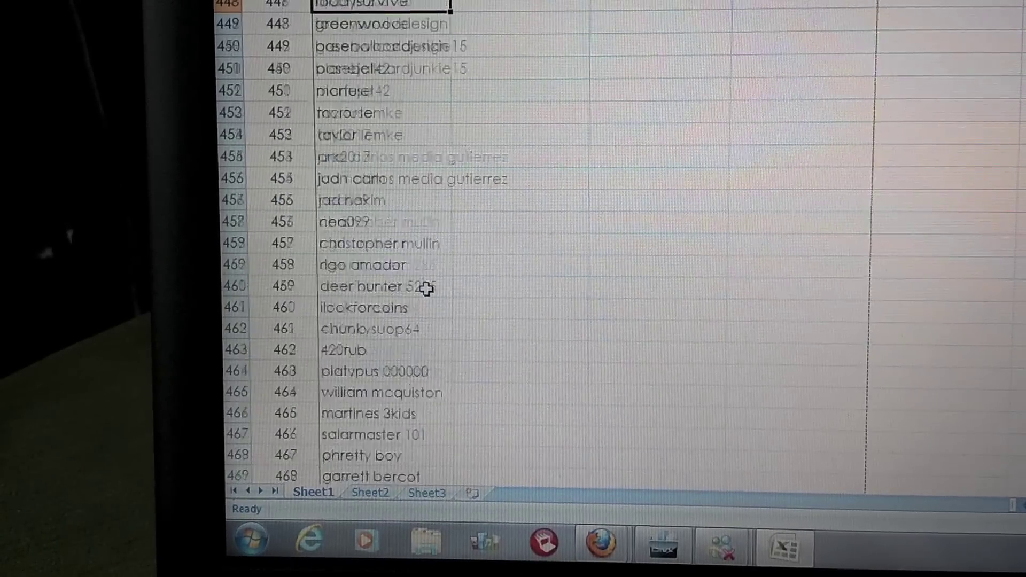
{"action": "key", "text": "Up"}
{"action": "key", "text": "Up"}
{"action": "key", "text": "Up"}
{"action": "key", "text": "Up"}
{"action": "key", "text": "Up"}
{"action": "key", "text": "Up"}
{"action": "key", "text": "Up"}
{"action": "key", "text": "Up"}
{"action": "key", "text": "Up"}
{"action": "key", "text": "Up"}
{"action": "key", "text": "Up"}
{"action": "key", "text": "Up"}
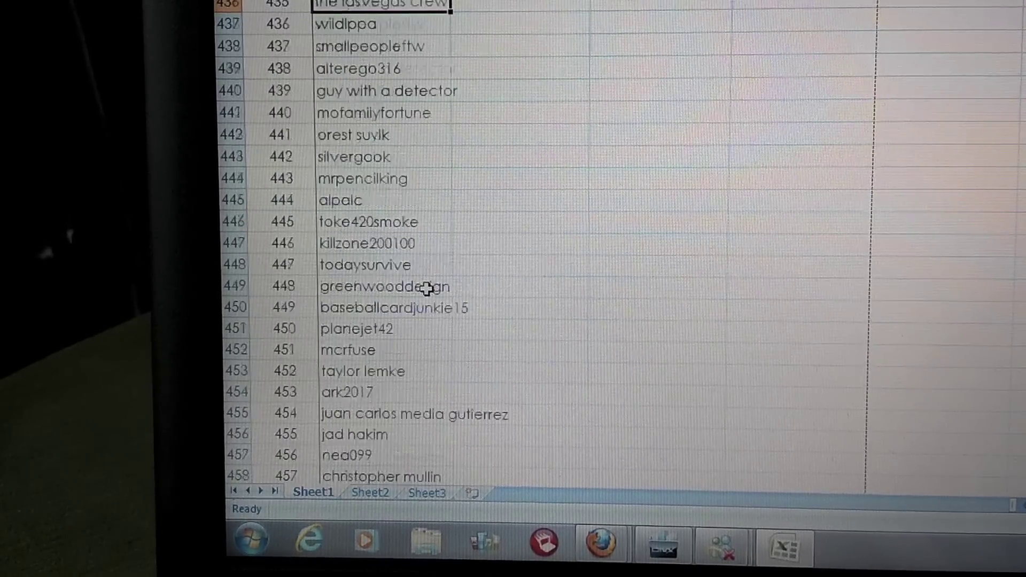
{"action": "key", "text": "Up"}
{"action": "key", "text": "Up"}
{"action": "key", "text": "Up"}
{"action": "key", "text": "Up"}
{"action": "key", "text": "Up"}
{"action": "key", "text": "Up"}
{"action": "key", "text": "Up"}
{"action": "key", "text": "Up"}
{"action": "key", "text": "Up"}
{"action": "key", "text": "Up"}
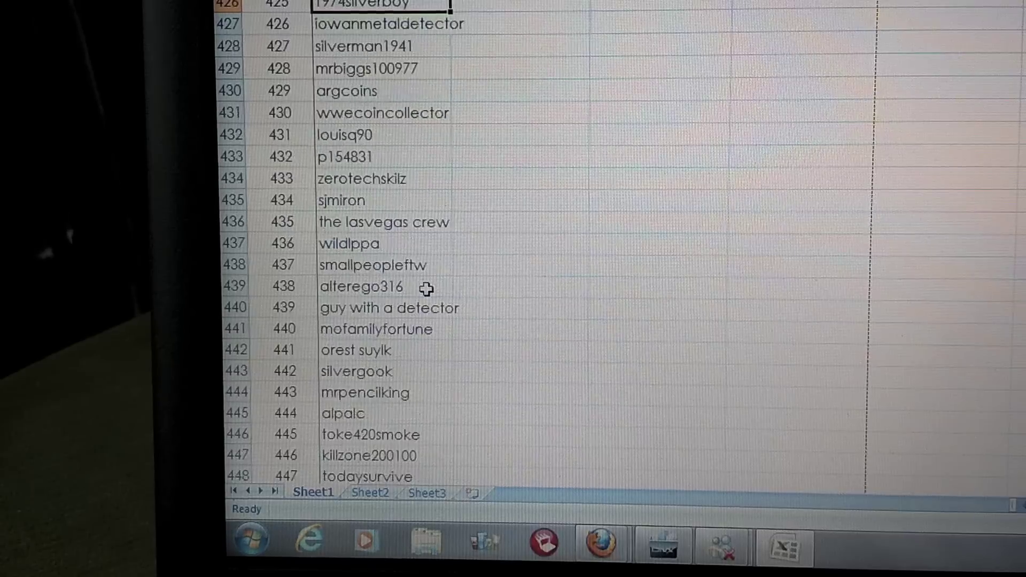
{"action": "key", "text": "Up"}
{"action": "key", "text": "Up"}
{"action": "key", "text": "Up"}
{"action": "key", "text": "Up"}
{"action": "key", "text": "Up"}
{"action": "key", "text": "Up"}
{"action": "key", "text": "Up"}
{"action": "key", "text": "Up"}
{"action": "key", "text": "Up"}
{"action": "key", "text": "Up"}
{"action": "key", "text": "Up"}
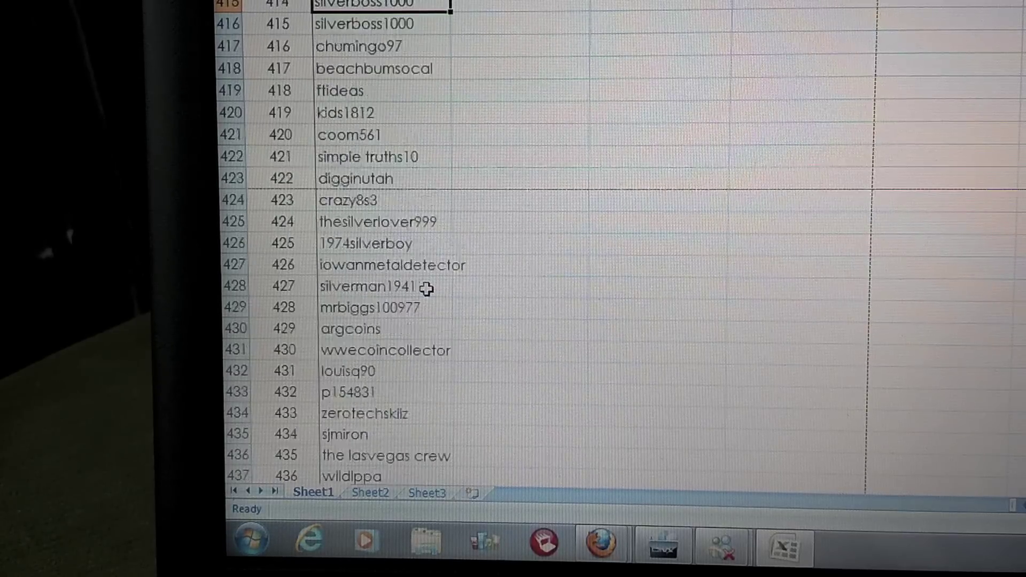
{"action": "key", "text": "Up"}
{"action": "key", "text": "Up"}
{"action": "key", "text": "Up"}
{"action": "key", "text": "Up"}
{"action": "key", "text": "Up"}
{"action": "key", "text": "Up"}
{"action": "key", "text": "Up"}
{"action": "key", "text": "Up"}
{"action": "key", "text": "Up"}
{"action": "key", "text": "Up"}
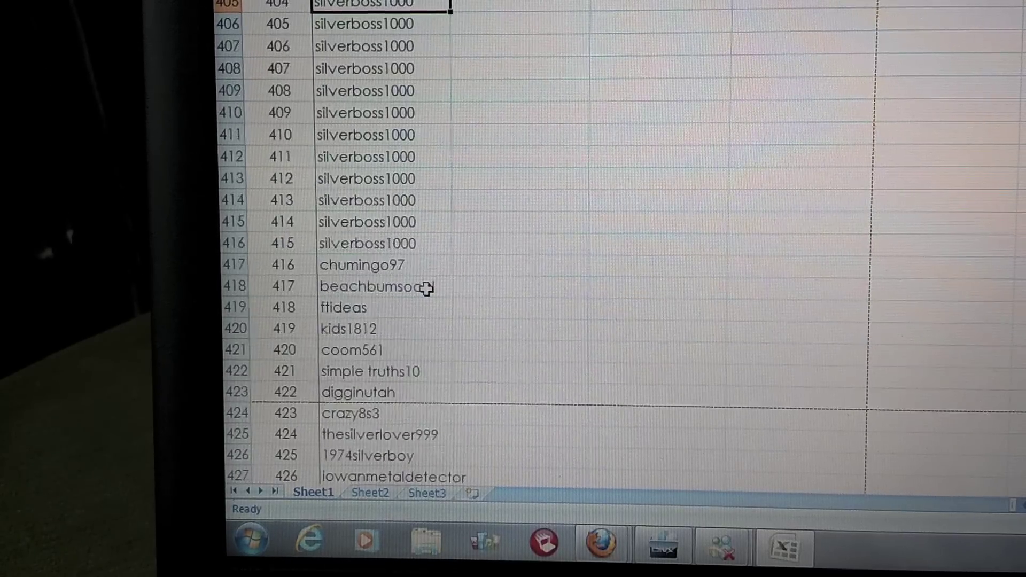
{"action": "key", "text": "Up"}
{"action": "key", "text": "Up"}
{"action": "key", "text": "Up"}
{"action": "key", "text": "Up"}
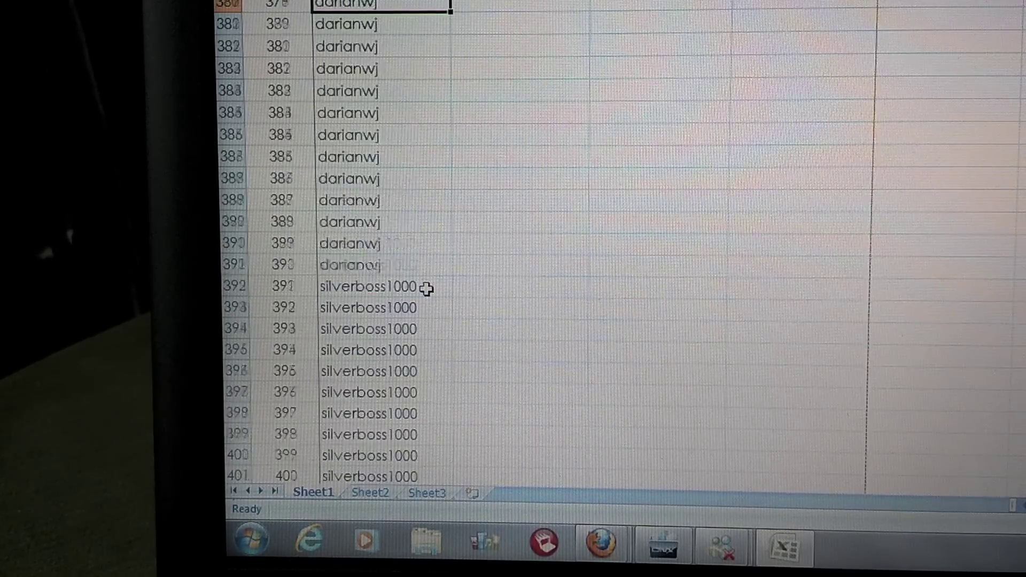
{"action": "key", "text": "Up"}
{"action": "key", "text": "Up"}
{"action": "key", "text": "Up"}
{"action": "key", "text": "Up"}
{"action": "key", "text": "Up"}
{"action": "key", "text": "Up"}
{"action": "key", "text": "Up"}
{"action": "key", "text": "Up"}
{"action": "key", "text": "Up"}
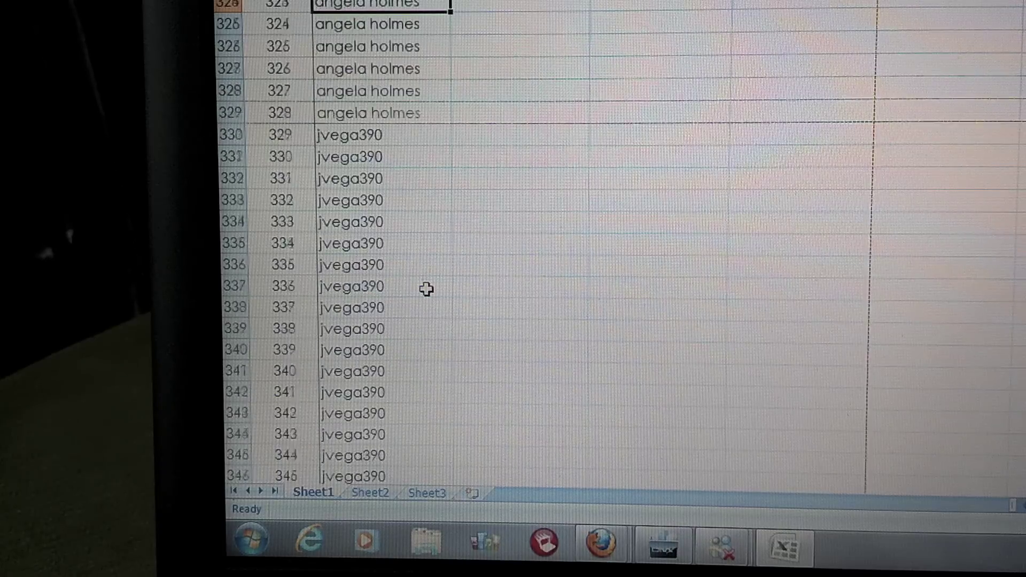
{"action": "key", "text": "Up"}
{"action": "key", "text": "Up"}
{"action": "key", "text": "Up"}
{"action": "key", "text": "Up"}
{"action": "key", "text": "Up"}
{"action": "key", "text": "Up"}
{"action": "key", "text": "Up"}
{"action": "key", "text": "Up"}
{"action": "key", "text": "Up"}
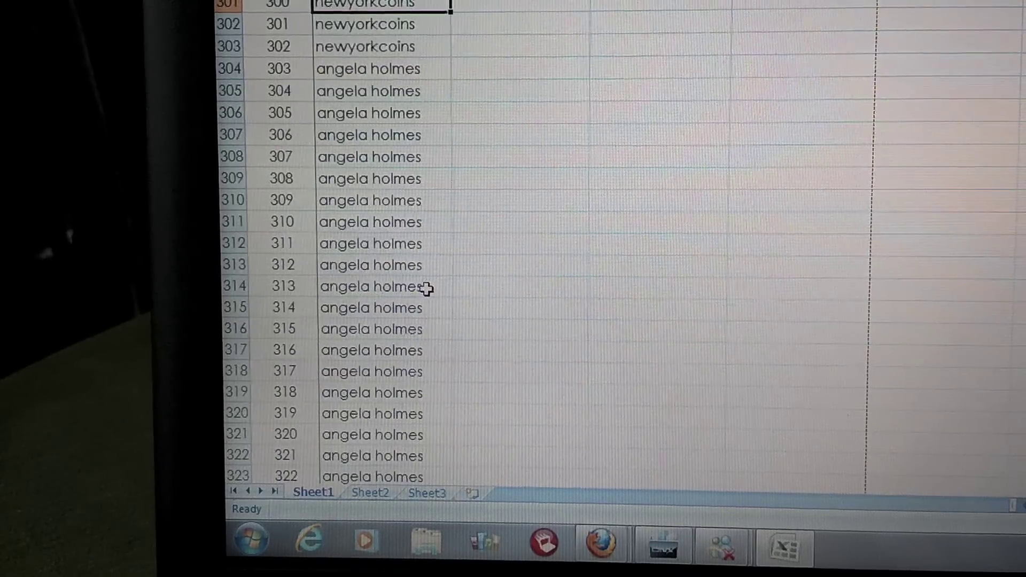
{"action": "key", "text": "Up"}
{"action": "key", "text": "Up"}
{"action": "key", "text": "Up"}
{"action": "key", "text": "Up"}
{"action": "key", "text": "Up"}
{"action": "key", "text": "Up"}
{"action": "key", "text": "Up"}
{"action": "key", "text": "Up"}
{"action": "key", "text": "Up"}
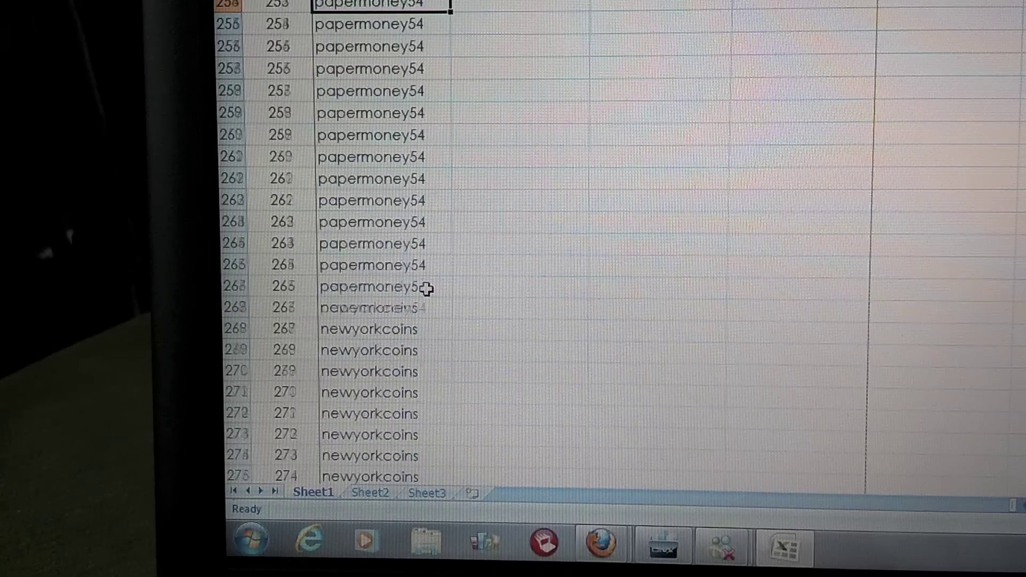
{"action": "key", "text": "Up"}
{"action": "key", "text": "Up"}
{"action": "key", "text": "Up"}
{"action": "key", "text": "Up"}
{"action": "key", "text": "Up"}
{"action": "key", "text": "Up"}
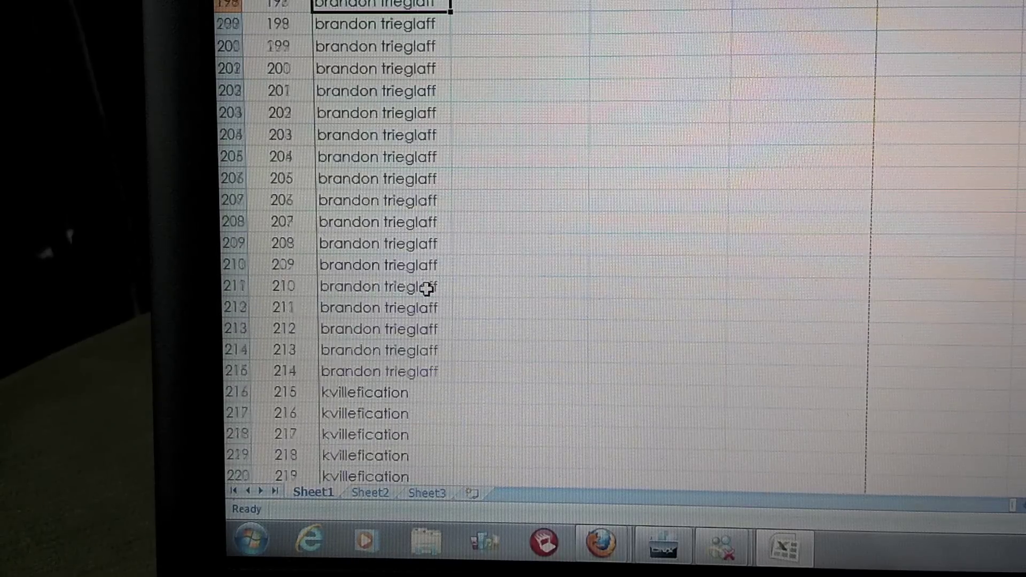
{"action": "key", "text": "Up"}
{"action": "key", "text": "Up"}
{"action": "key", "text": "Up"}
{"action": "key", "text": "Up"}
{"action": "key", "text": "Up"}
{"action": "key", "text": "Up"}
{"action": "key", "text": "Up"}
{"action": "key", "text": "Up"}
{"action": "key", "text": "Up"}
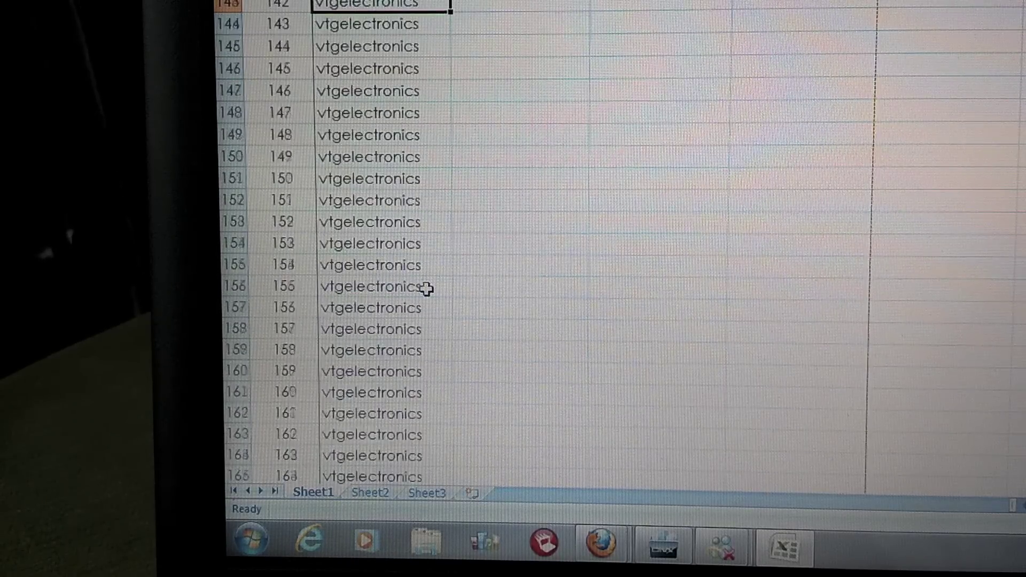
{"action": "key", "text": "Up"}
{"action": "key", "text": "Up"}
{"action": "key", "text": "Up"}
{"action": "key", "text": "Up"}
{"action": "key", "text": "Up"}
{"action": "key", "text": "Up"}
{"action": "key", "text": "Up"}
{"action": "key", "text": "Up"}
{"action": "key", "text": "Up"}
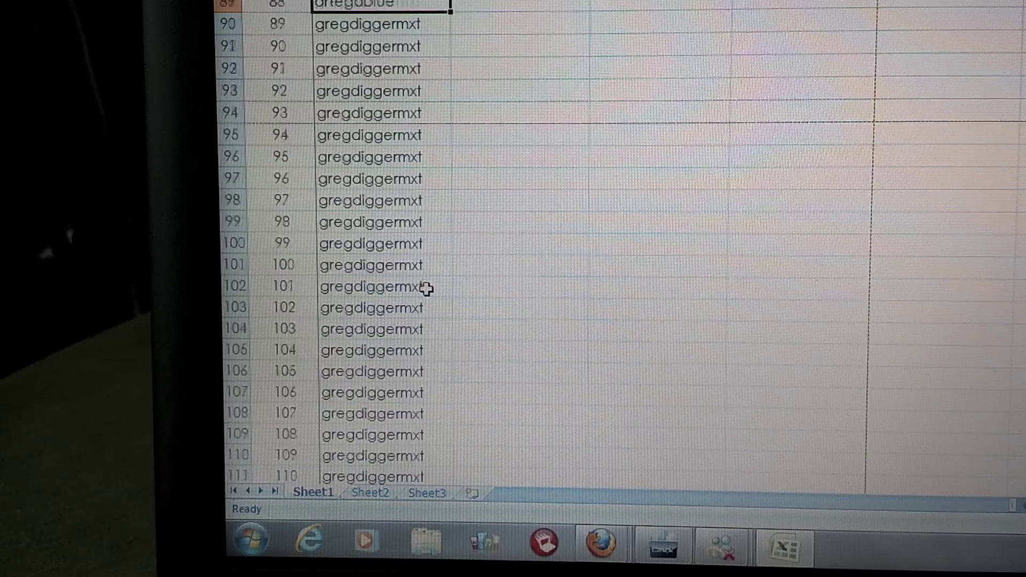
{"action": "key", "text": "Up"}
{"action": "key", "text": "Up"}
{"action": "key", "text": "Up"}
{"action": "key", "text": "Up"}
{"action": "key", "text": "Up"}
{"action": "key", "text": "Up"}
{"action": "key", "text": "Up"}
{"action": "key", "text": "Up"}
{"action": "key", "text": "Up"}
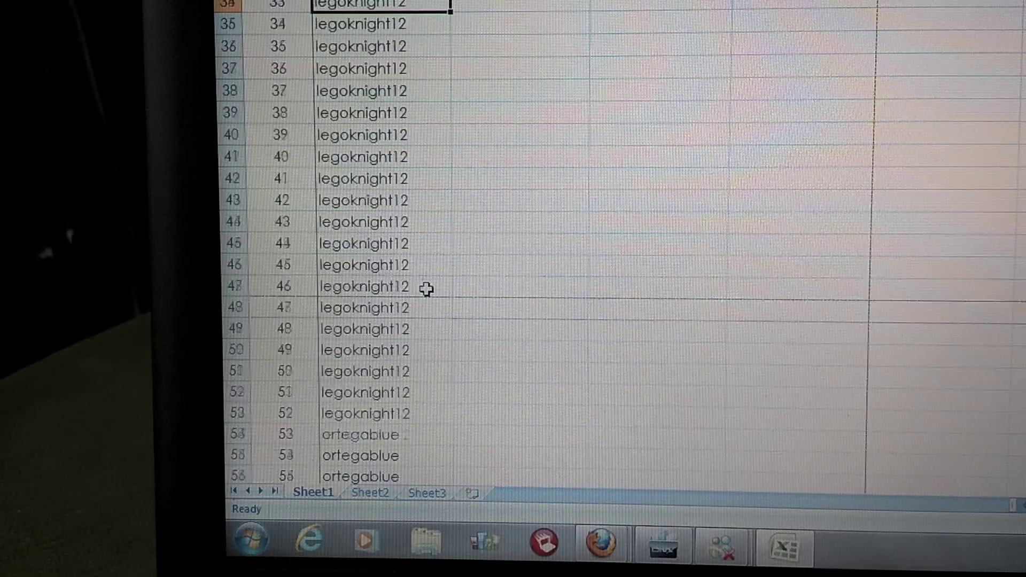
{"action": "key", "text": "Up"}
{"action": "key", "text": "Up"}
{"action": "key", "text": "Up"}
{"action": "key", "text": "Up"}
{"action": "key", "text": "Up"}
{"action": "key", "text": "Up"}
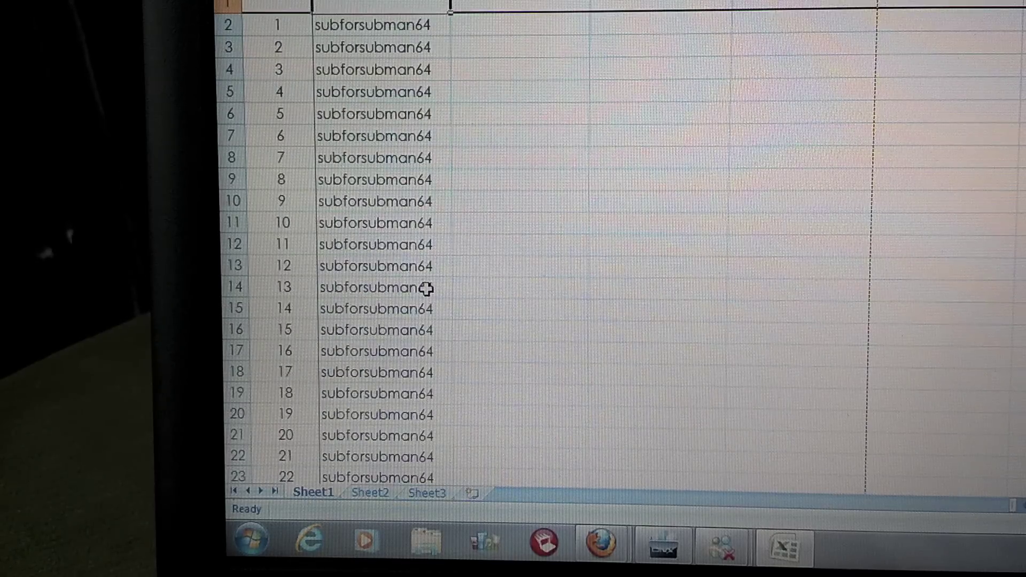
Step: In an empty cell beside the list, enter =RANDBETWEEN(1,485), which returns 238
{"action": "key", "text": "Down"}
{"action": "key", "text": "Down"}
{"action": "key", "text": "Down"}
{"action": "key", "text": "Down"}
{"action": "key", "text": "Down"}
{"action": "key", "text": "Down"}
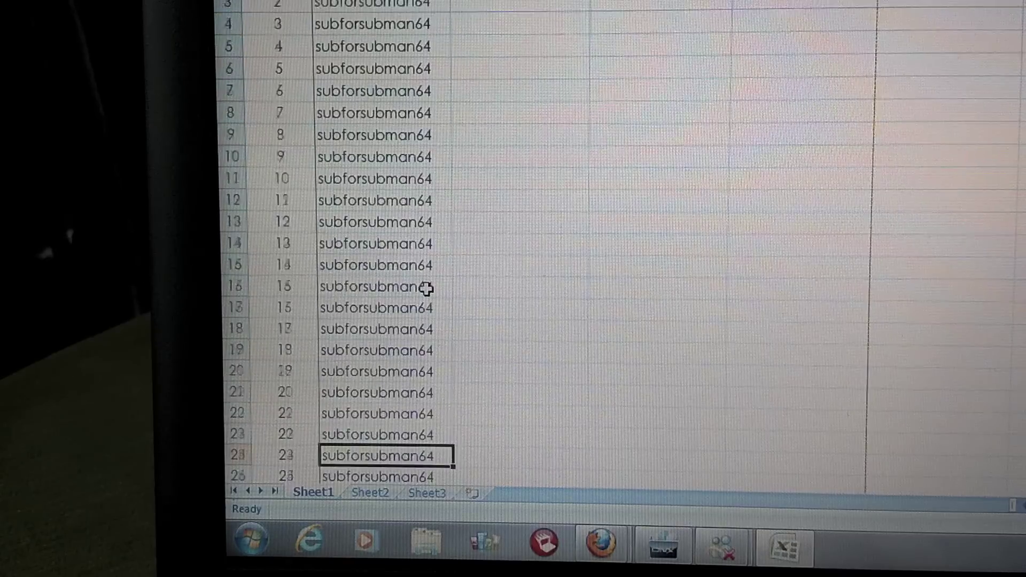
{"action": "key", "text": "Down"}
{"action": "key", "text": "Down"}
{"action": "key", "text": "Down"}
{"action": "key", "text": "Down"}
{"action": "key", "text": "Down"}
{"action": "key", "text": "Down"}
{"action": "key", "text": "Down"}
{"action": "key", "text": "Down"}
{"action": "key", "text": "Down"}
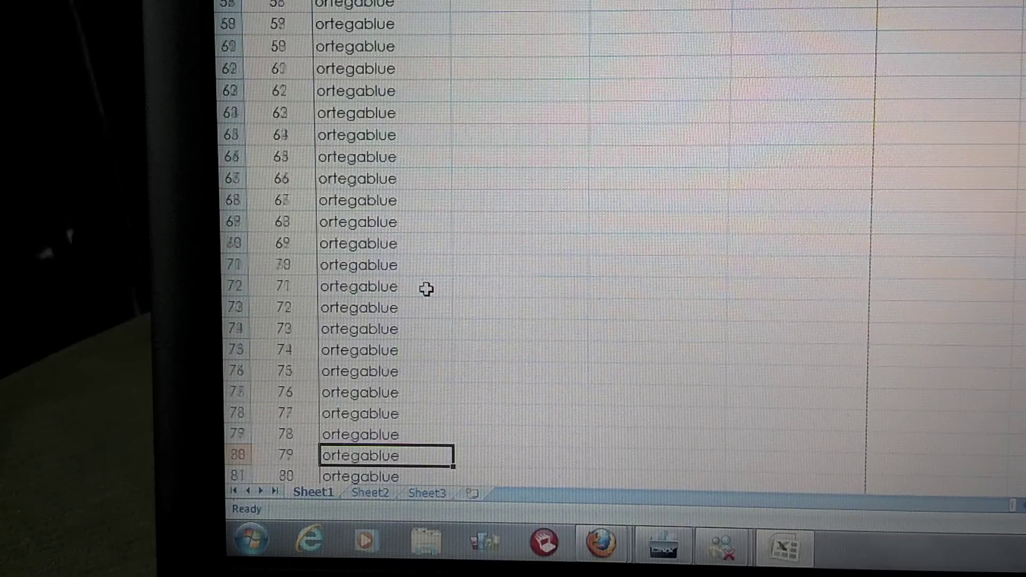
{"action": "key", "text": "Down"}
{"action": "key", "text": "Down"}
{"action": "key", "text": "Down"}
{"action": "key", "text": "Down"}
{"action": "key", "text": "Down"}
{"action": "key", "text": "Down"}
{"action": "key", "text": "Right"}
{"action": "key", "text": "Right"}
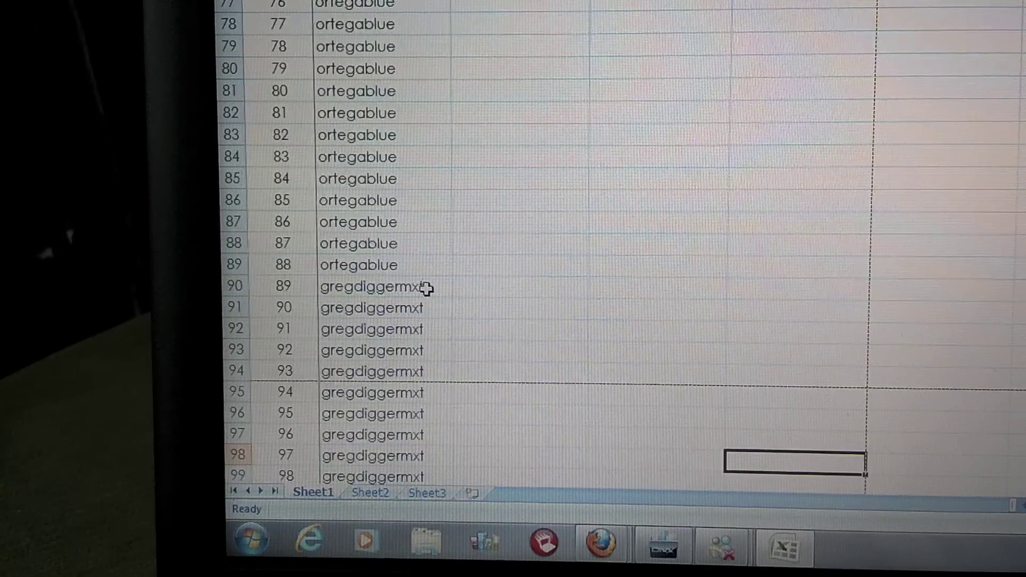
{"action": "key", "text": "Left"}
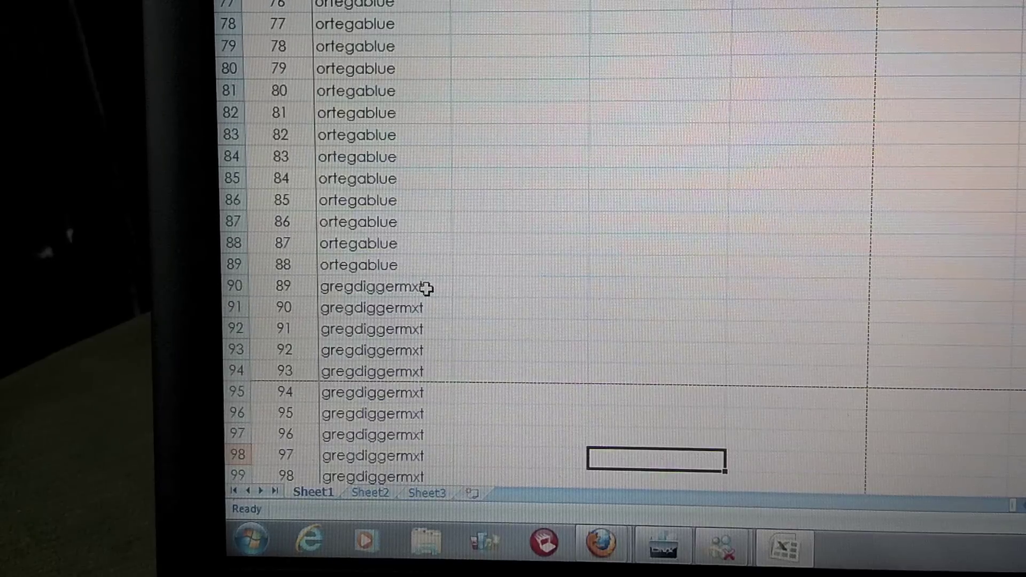
{"action": "type", "text": "=ran"}
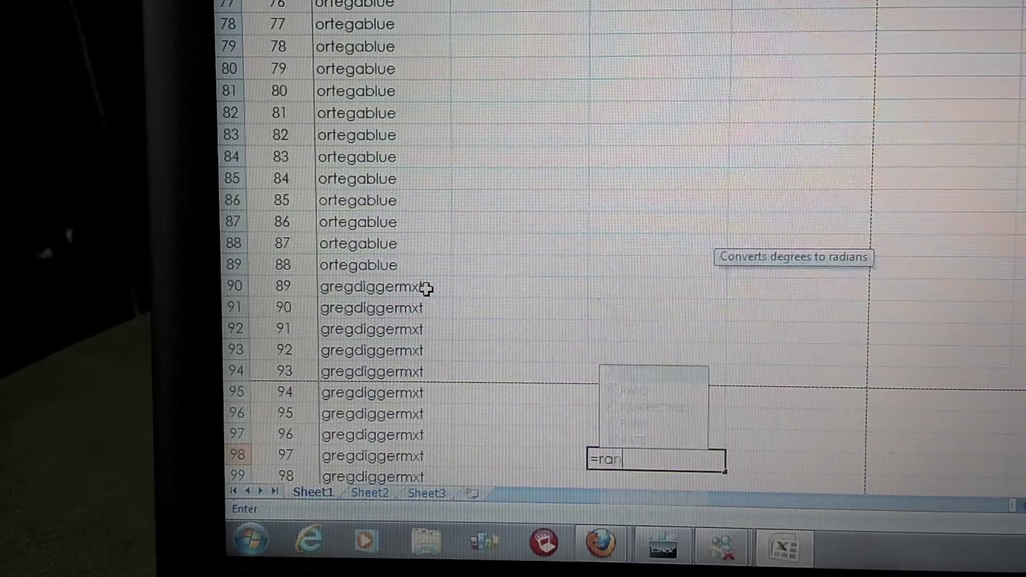
{"action": "type", "text": "db"}
{"action": "key", "text": "BackSpace"}
{"action": "type", "text": "d"}
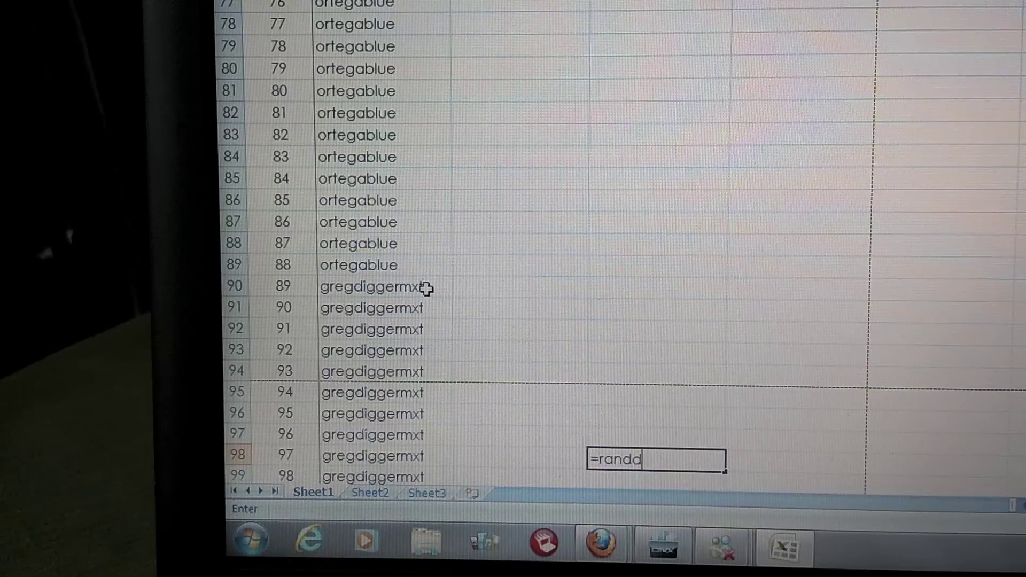
{"action": "key", "text": "BackSpace"}
{"action": "type", "text": "b"}
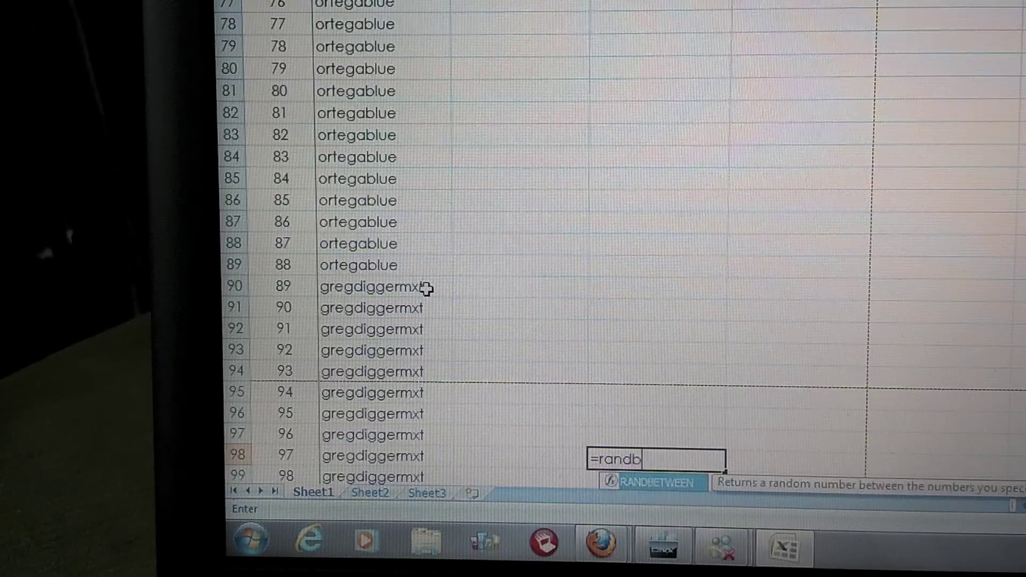
{"action": "type", "text": "etw"}
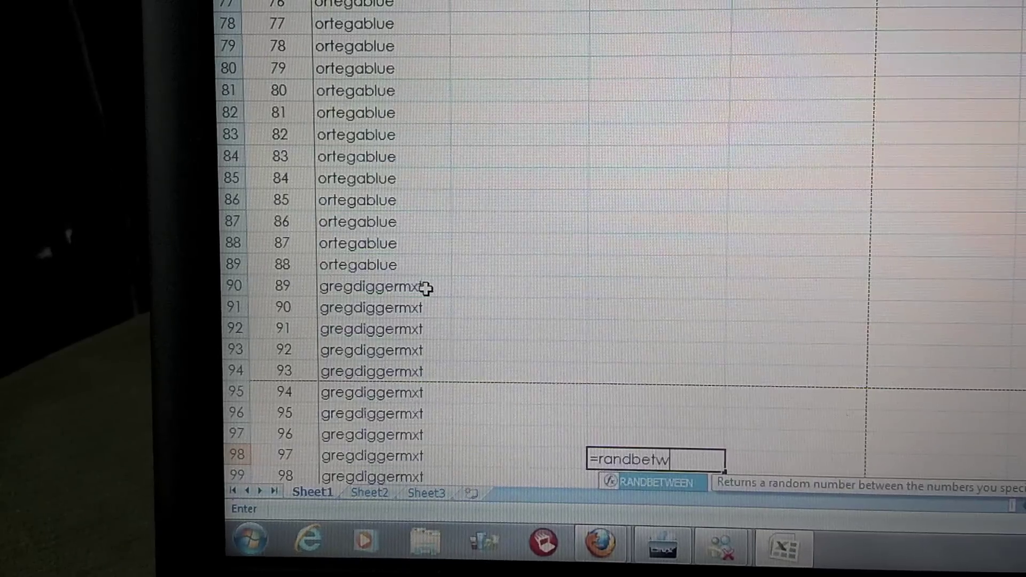
{"action": "type", "text": "een(1,485"}
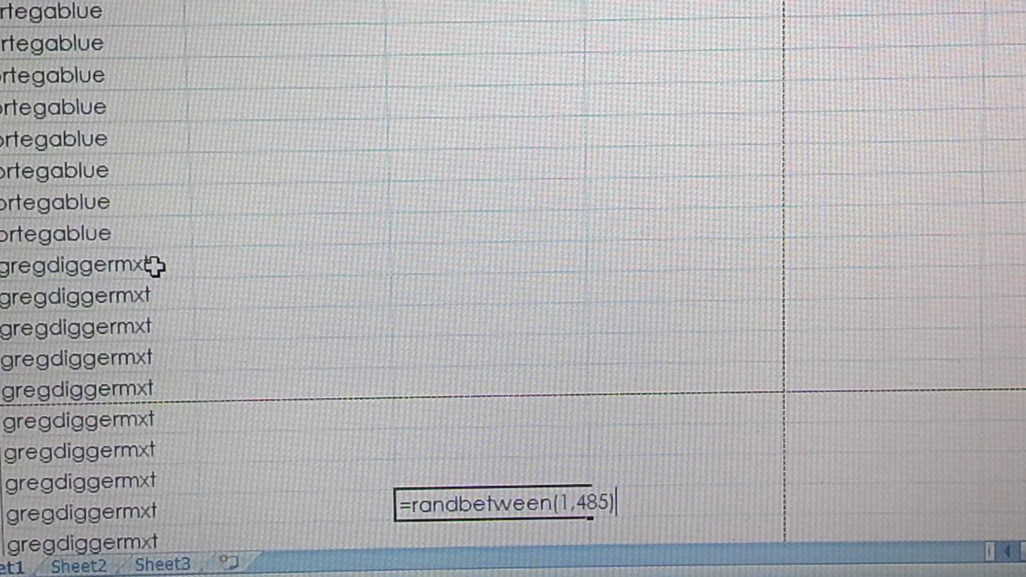
{"action": "key", "text": "Return"}
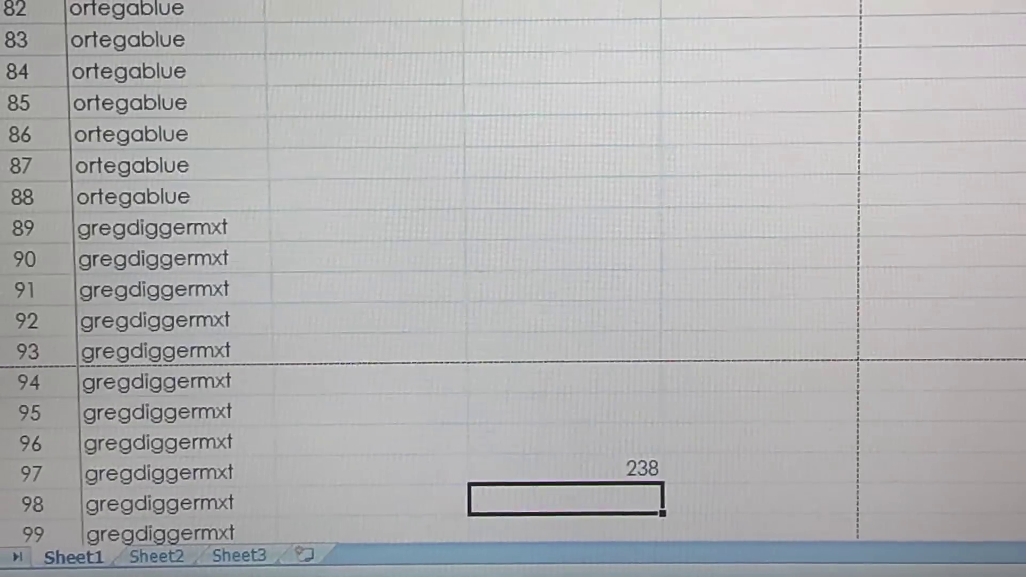
{"action": "scroll", "coordinate": [514, 289], "scroll_direction": "down", "scroll_amount": 2}
{"action": "scroll", "coordinate": [514, 289], "scroll_direction": "down", "scroll_amount": 4}
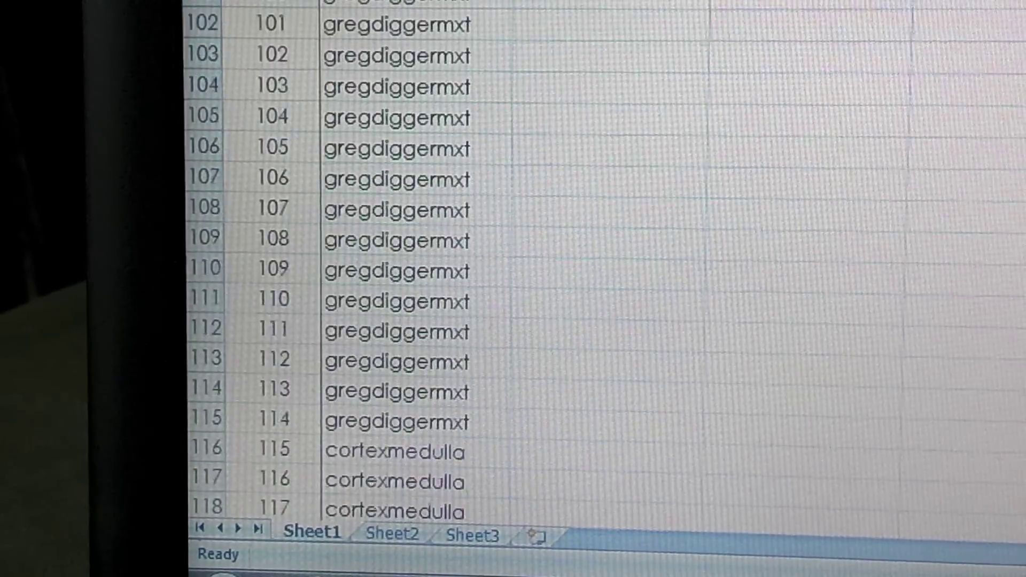
{"action": "scroll", "coordinate": [601, 264], "scroll_direction": "down", "scroll_amount": 6}
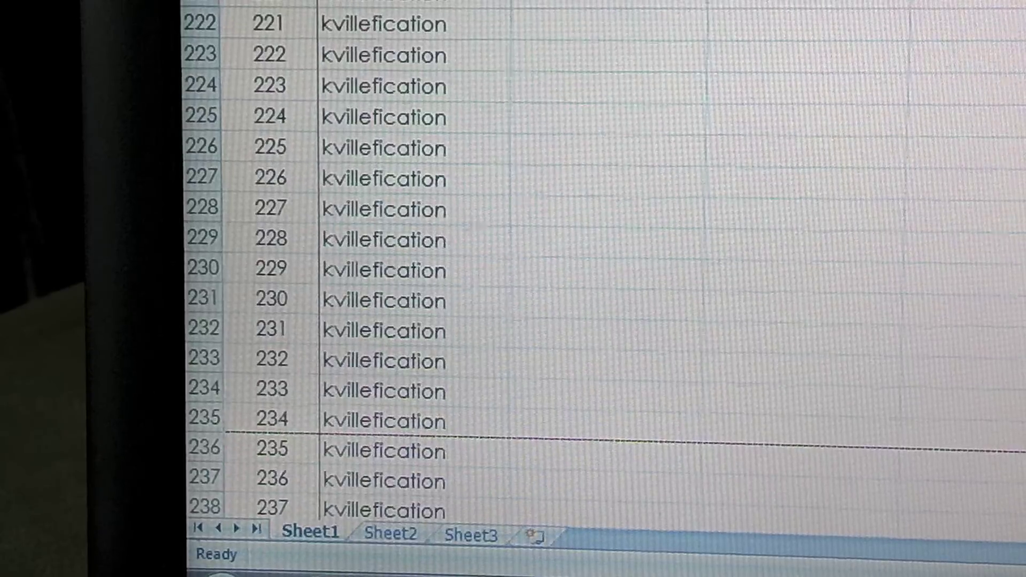
{"action": "scroll", "coordinate": [601, 265], "scroll_direction": "down", "scroll_amount": 1}
{"action": "scroll", "coordinate": [601, 265], "scroll_direction": "down", "scroll_amount": 2}
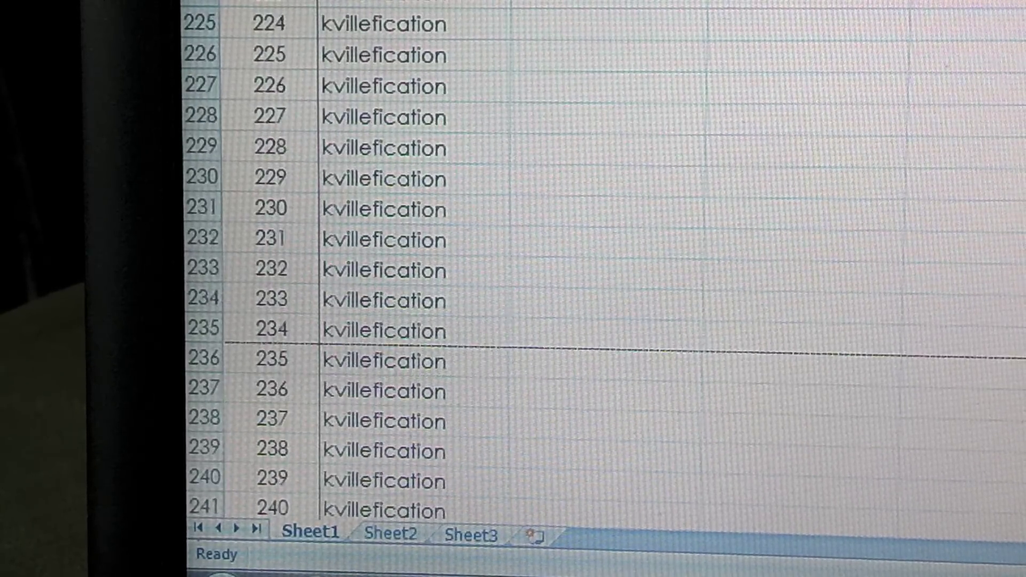